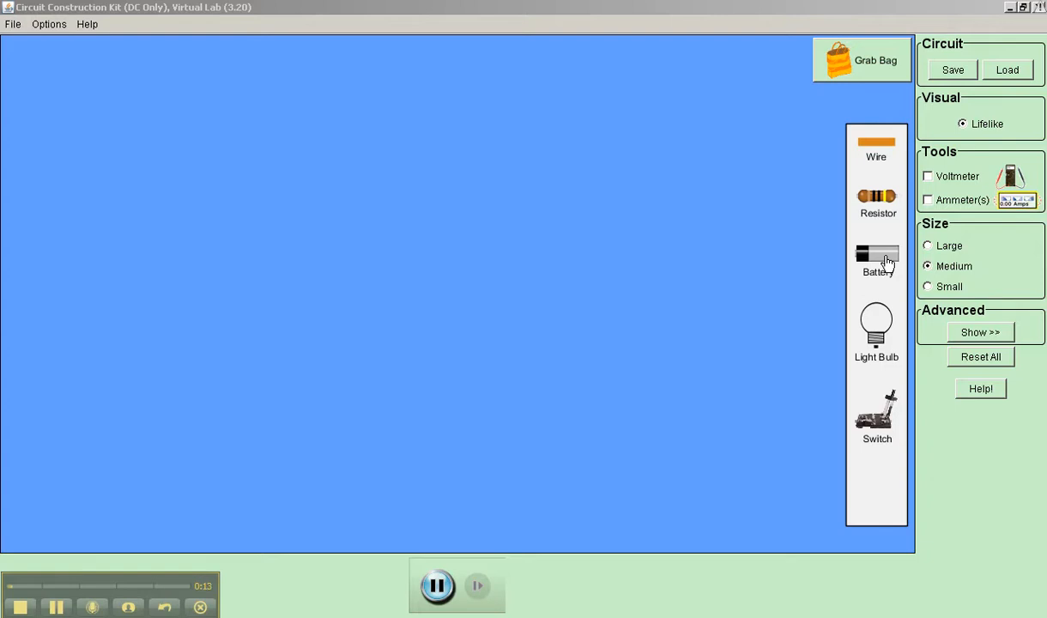
Place a battery in the workspace, and split off and remove a wire attached to its black end
{"action": "left_click_drag", "start_coordinate": [887, 264], "coordinate": [487, 374]}
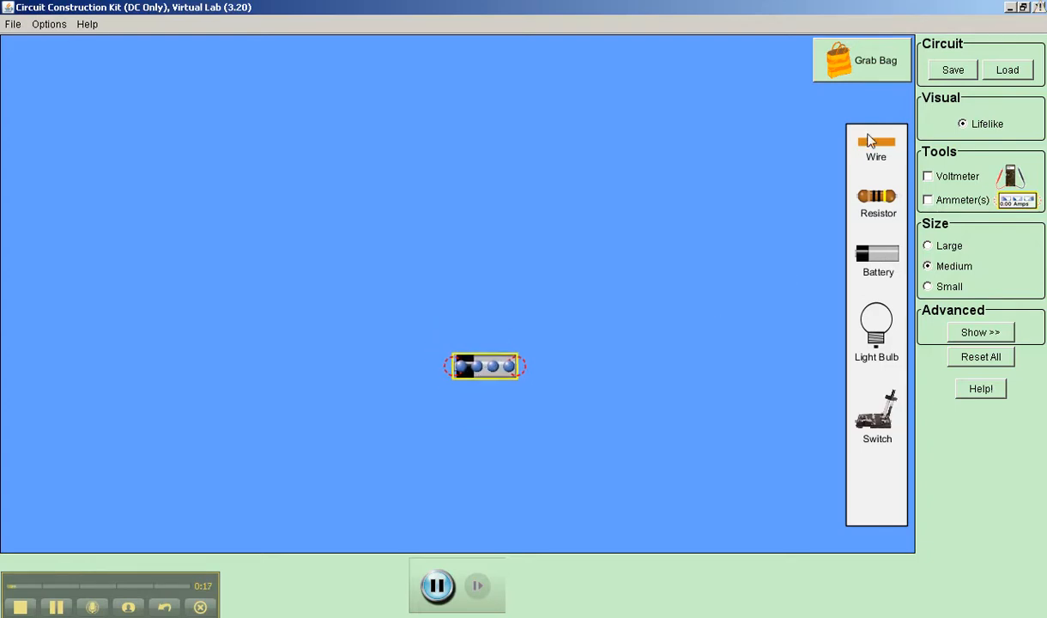
{"action": "left_click_drag", "start_coordinate": [731, 159], "coordinate": [431, 398]}
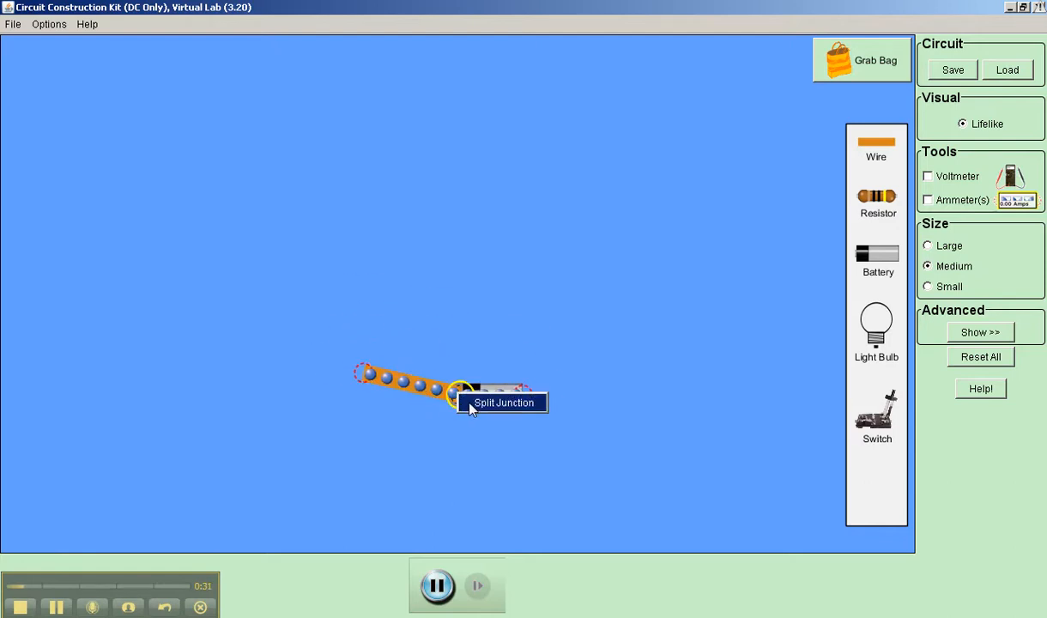
{"action": "left_click", "coordinate": [470, 405]}
{"action": "left_click_drag", "start_coordinate": [419, 387], "coordinate": [332, 360]}
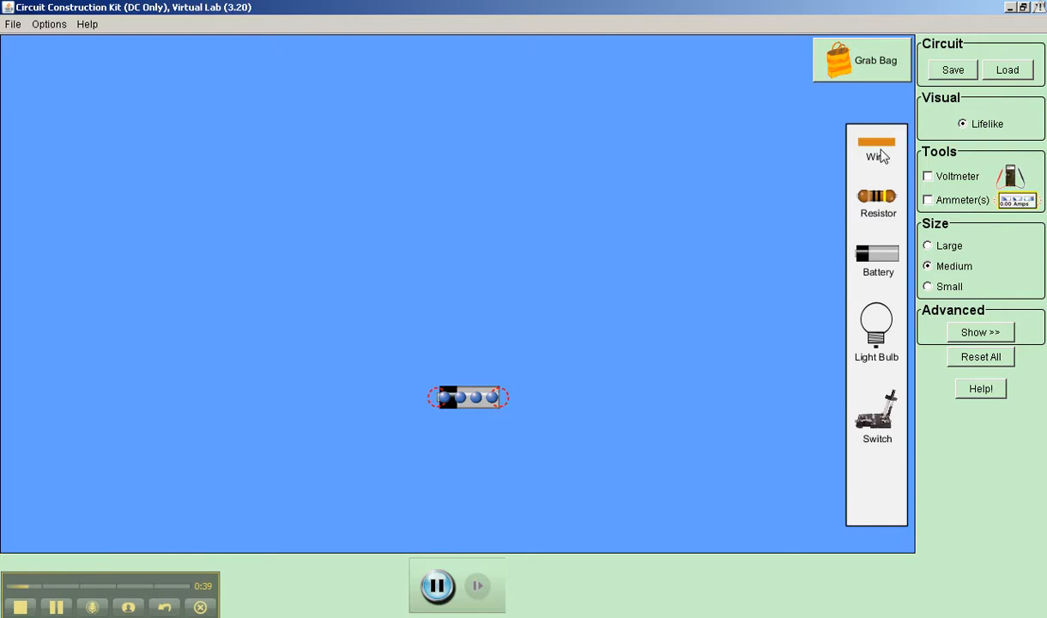
Connect a wire to each battery end and join them to a light bulb's base and side contact
{"action": "left_click_drag", "start_coordinate": [843, 159], "coordinate": [429, 301]}
{"action": "left_click_drag", "start_coordinate": [883, 147], "coordinate": [573, 407]}
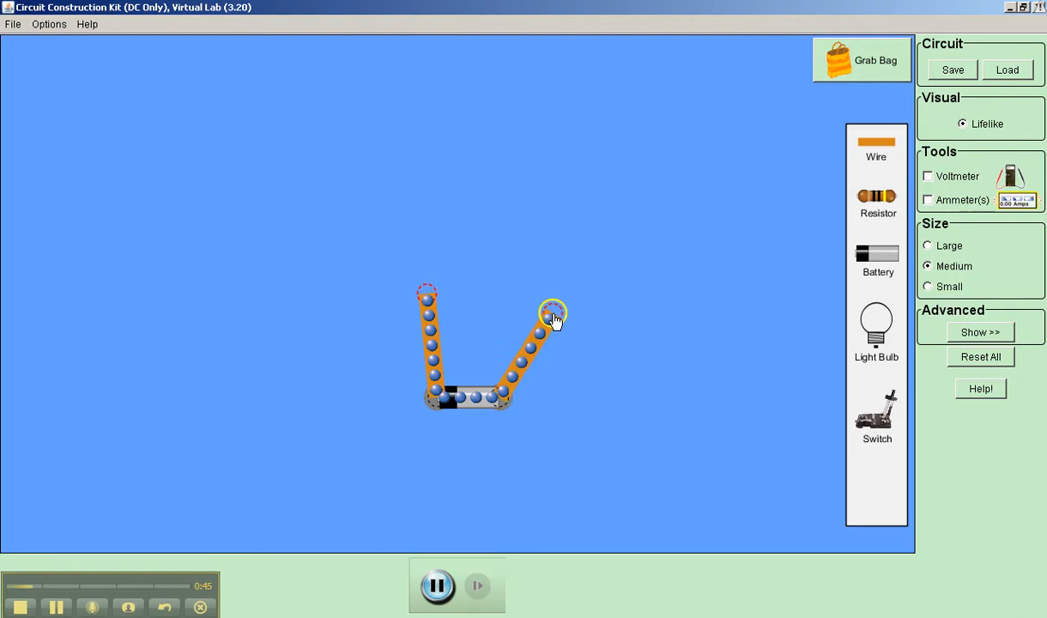
{"action": "left_click_drag", "start_coordinate": [865, 328], "coordinate": [440, 214]}
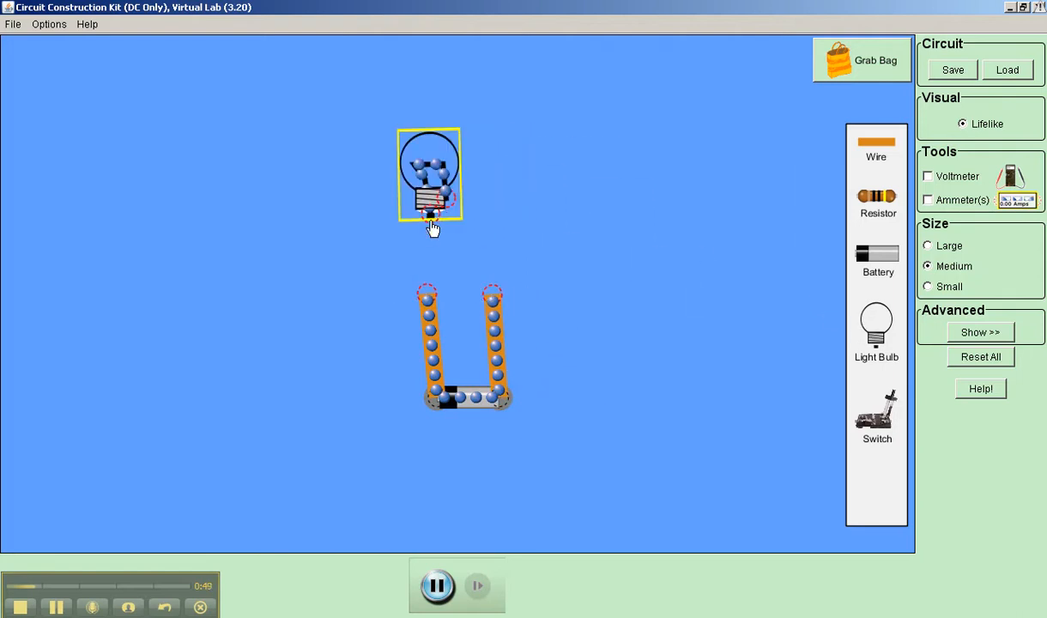
{"action": "left_click_drag", "start_coordinate": [427, 175], "coordinate": [425, 221]}
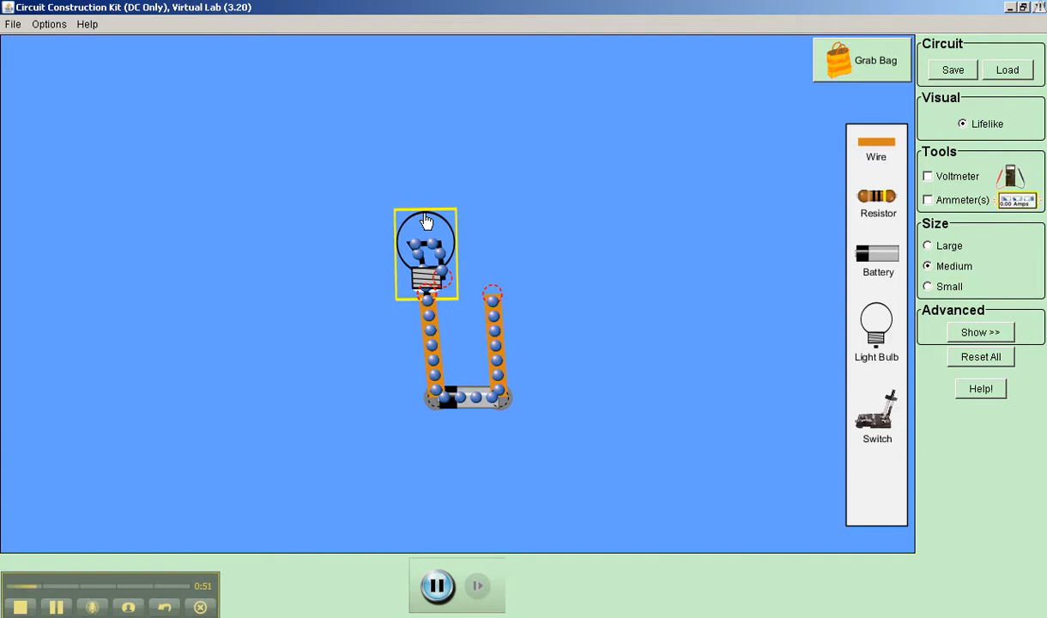
{"action": "left_click_drag", "start_coordinate": [498, 306], "coordinate": [474, 292]}
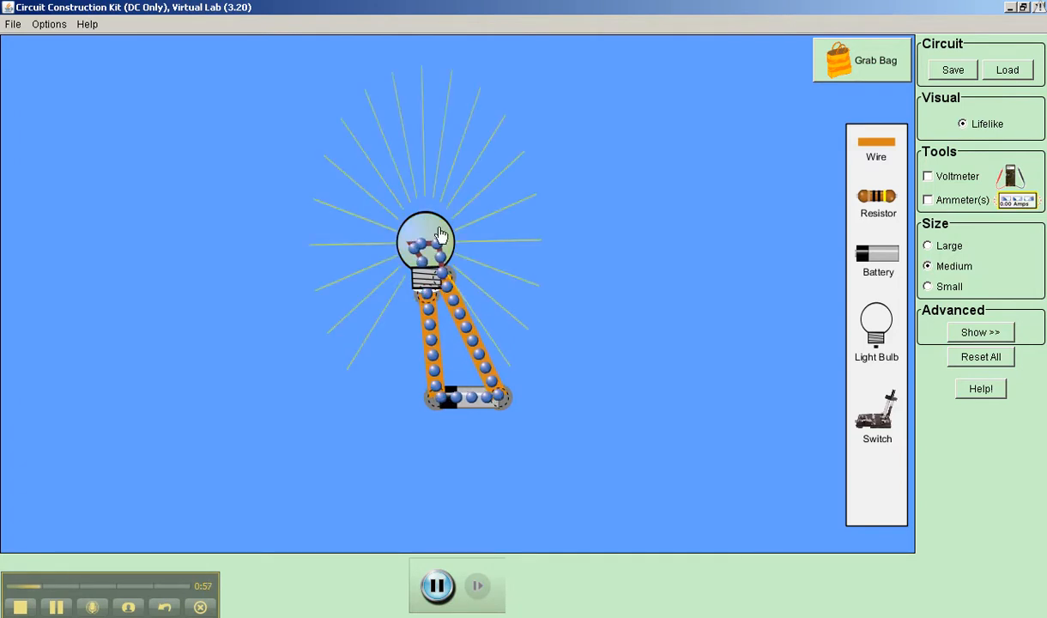
Replace the light bulb with a third wire that closes the loop and short-circuits the battery
{"action": "left_click_drag", "start_coordinate": [437, 242], "coordinate": [440, 161]}
{"action": "left_click", "coordinate": [433, 170]}
{"action": "key", "text": "Delete"}
{"action": "left_click_drag", "start_coordinate": [450, 225], "coordinate": [611, 220]}
{"action": "left_click_drag", "start_coordinate": [879, 140], "coordinate": [466, 196]}
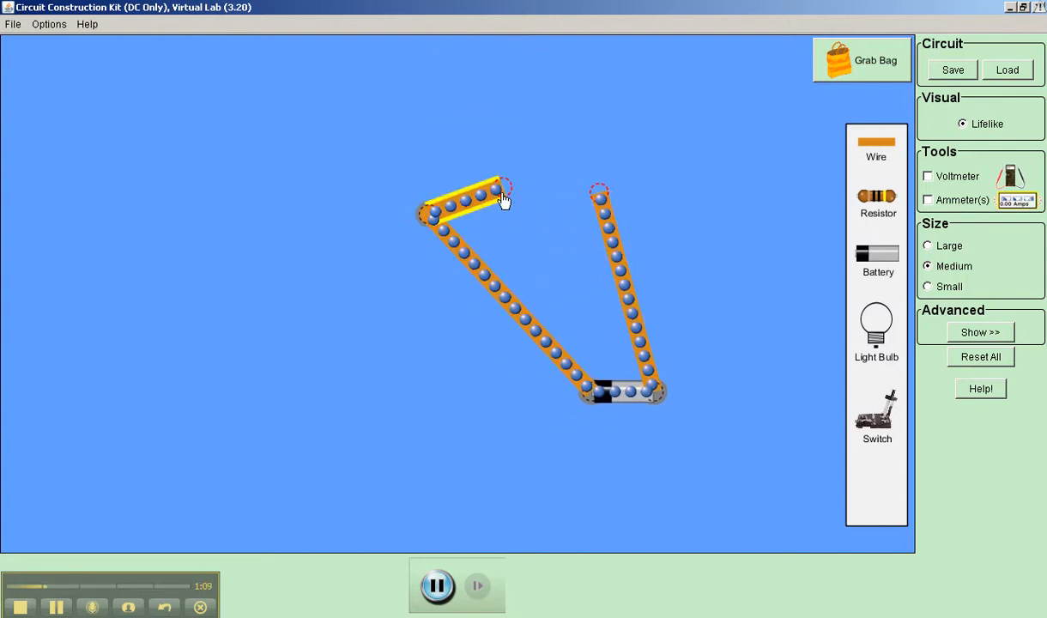
{"action": "left_click_drag", "start_coordinate": [537, 199], "coordinate": [580, 205]}
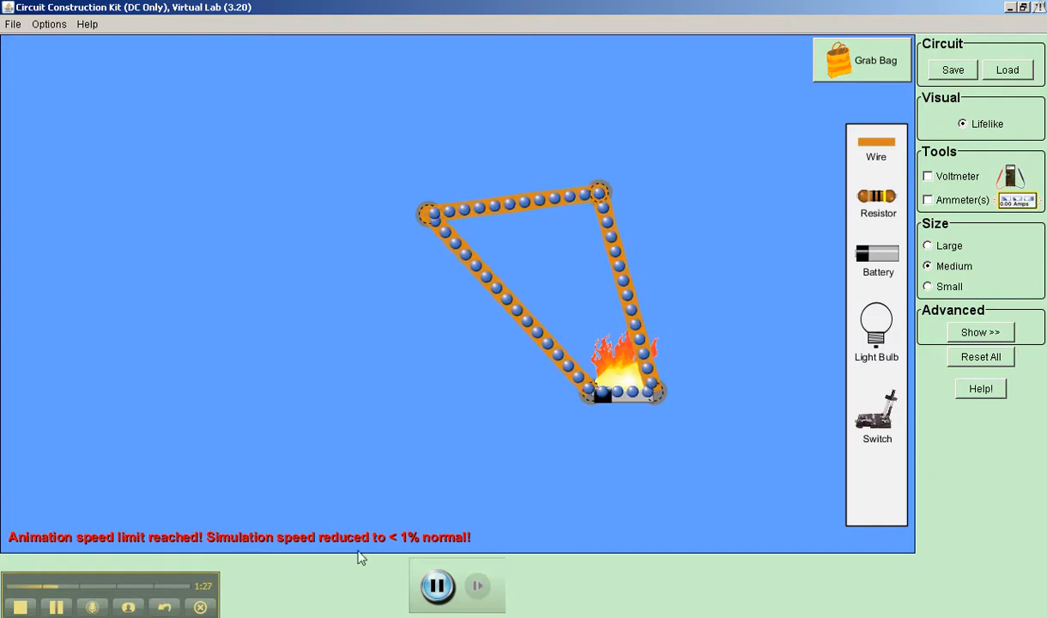
Pause the simulation and reset everything to clear the short-circuited loop from the workspace
{"action": "left_click", "coordinate": [434, 588]}
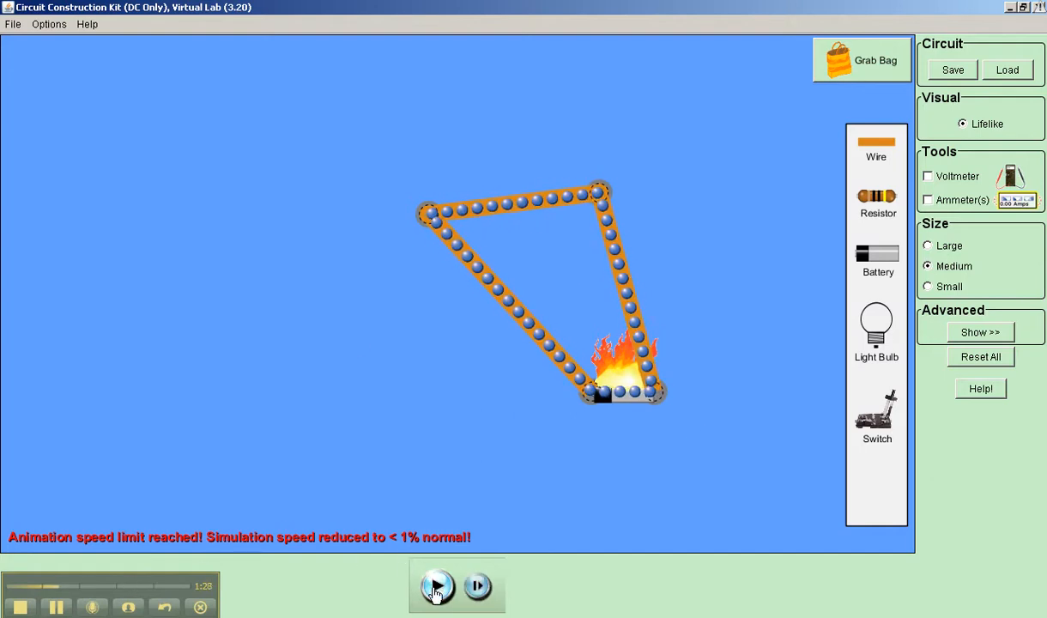
{"action": "left_click", "coordinate": [56, 607]}
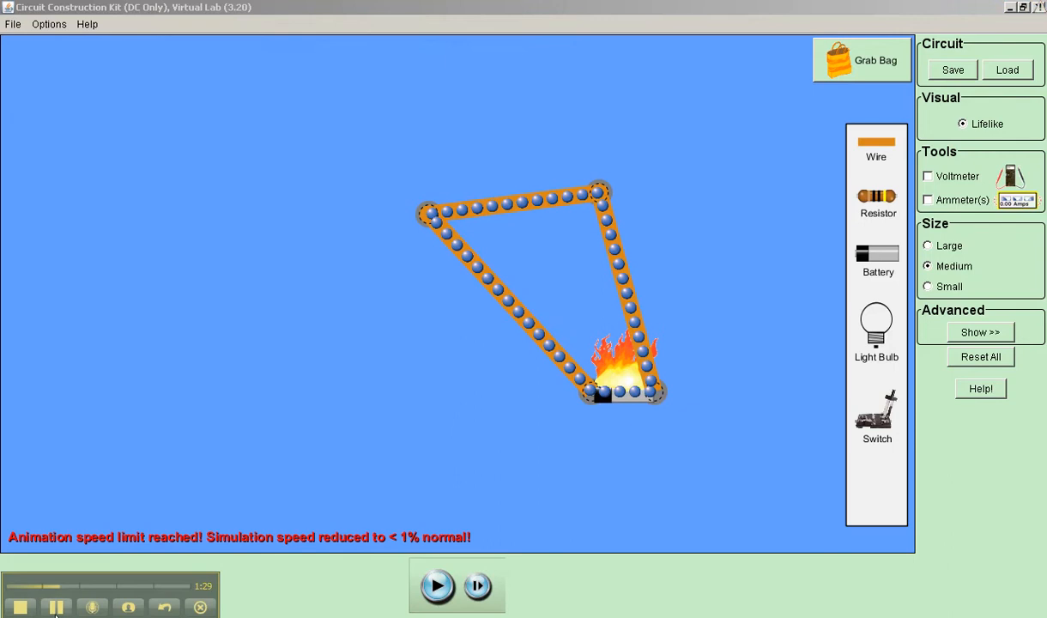
{"action": "left_click", "coordinate": [976, 360]}
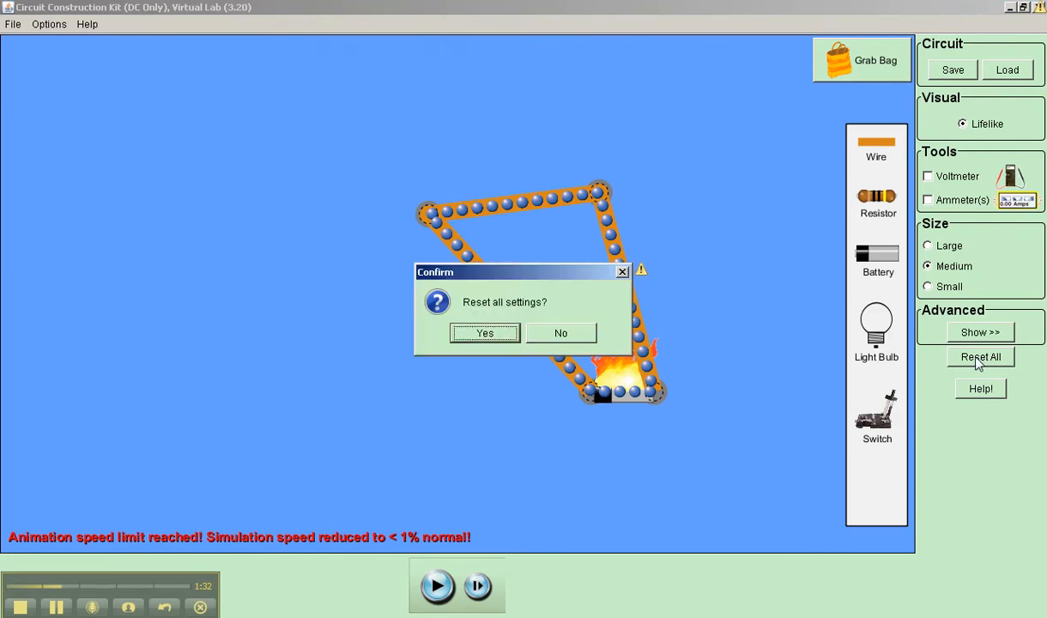
{"action": "left_click", "coordinate": [486, 333]}
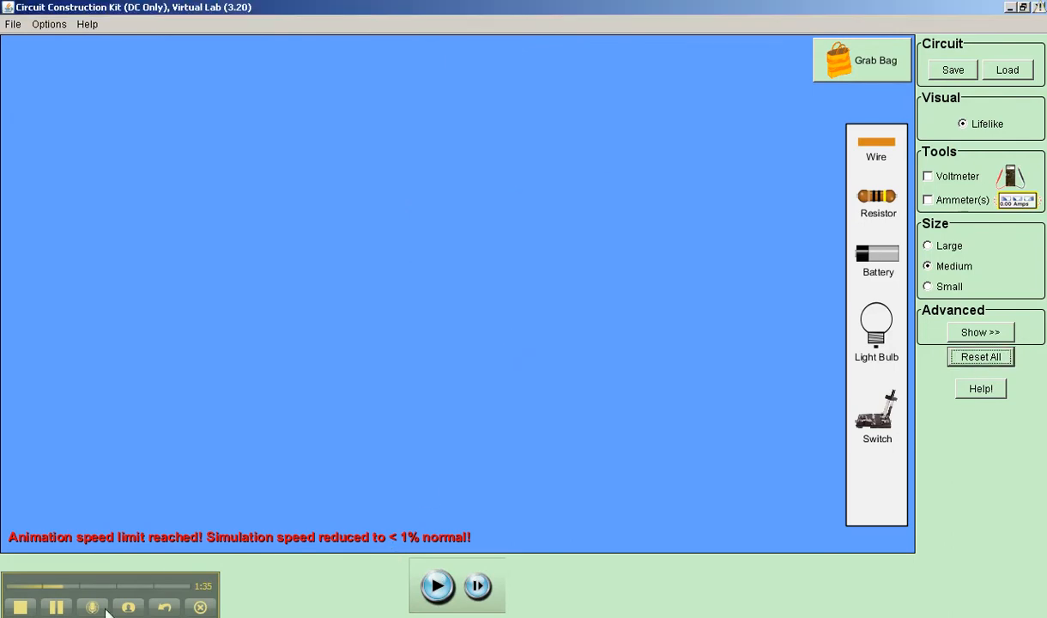
{"action": "left_click", "coordinate": [54, 609]}
Build a series circuit from a battery, two light bulbs and three wires, and resume the simulation
{"action": "left_click_drag", "start_coordinate": [888, 259], "coordinate": [566, 363]}
{"action": "left_click_drag", "start_coordinate": [875, 158], "coordinate": [497, 298]}
{"action": "left_click_drag", "start_coordinate": [880, 321], "coordinate": [544, 271]}
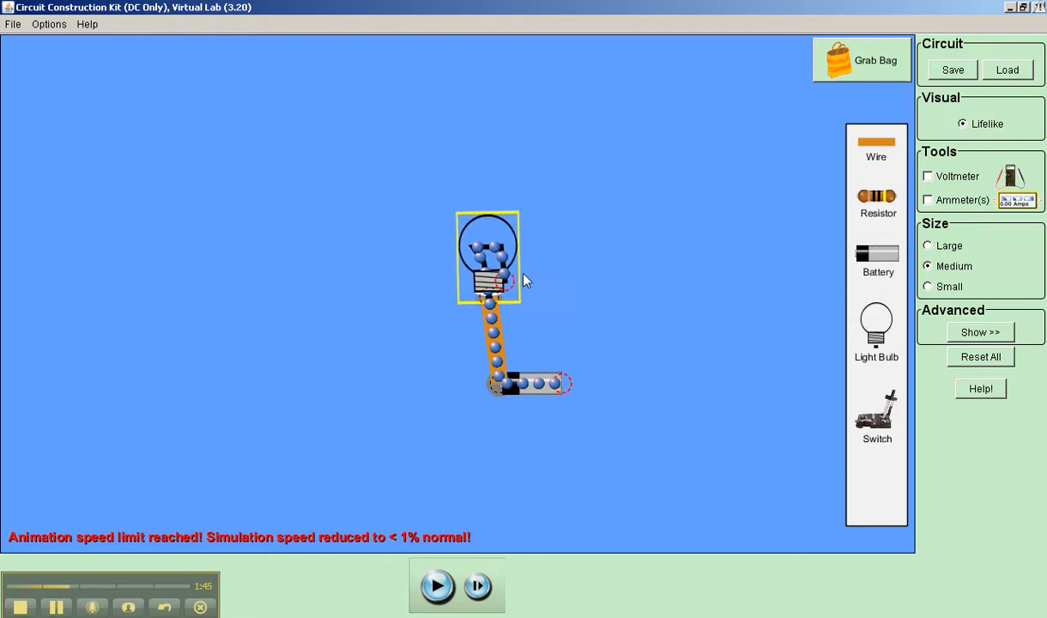
{"action": "left_click_drag", "start_coordinate": [883, 153], "coordinate": [563, 285]}
{"action": "left_click_drag", "start_coordinate": [883, 333], "coordinate": [643, 266]}
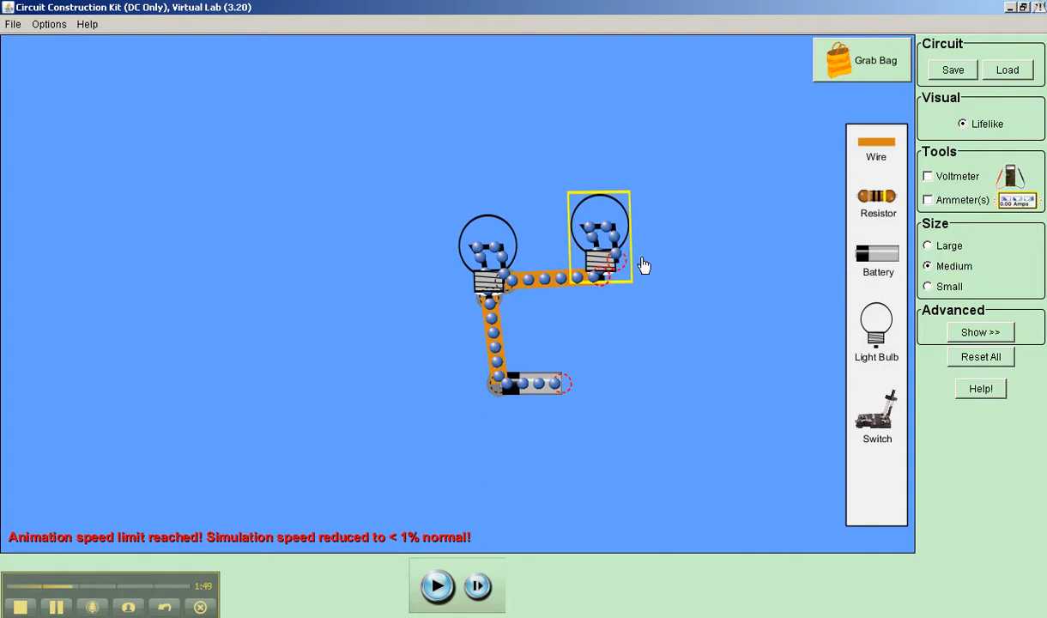
{"action": "left_click_drag", "start_coordinate": [884, 153], "coordinate": [635, 277]}
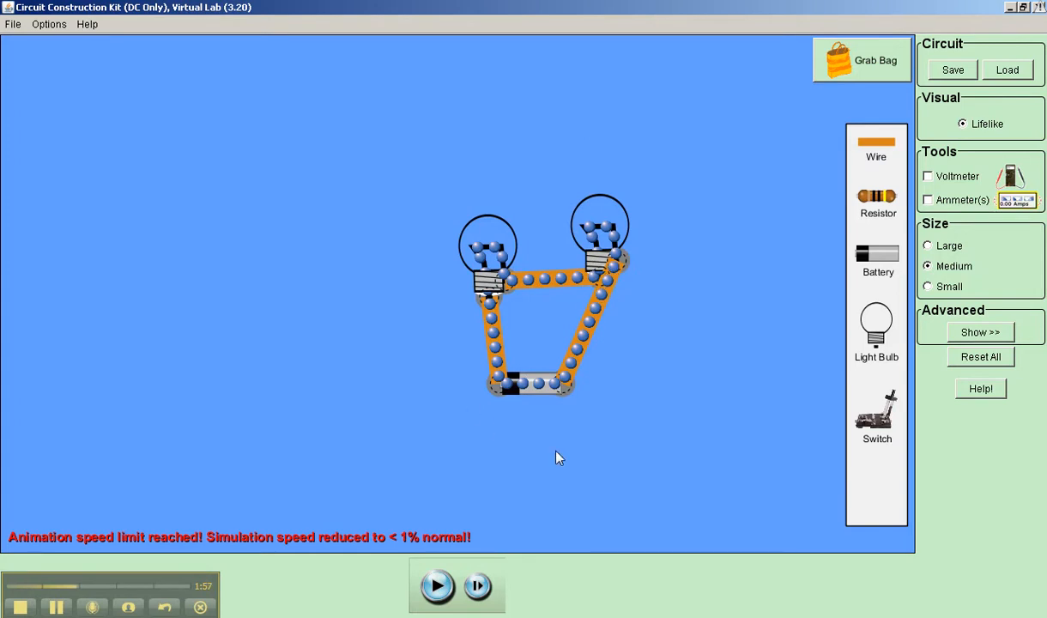
{"action": "left_click", "coordinate": [437, 586]}
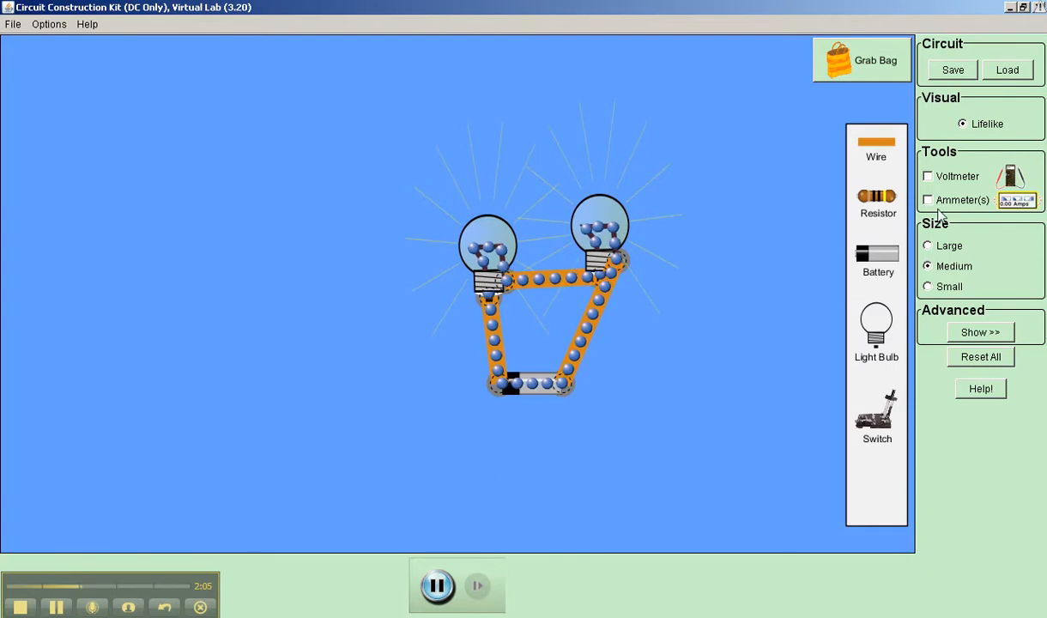
Add the voltmeter beside the circuit and measure the voltage across the left bulb
{"action": "left_click", "coordinate": [929, 177]}
{"action": "left_click_drag", "start_coordinate": [425, 458], "coordinate": [397, 464]}
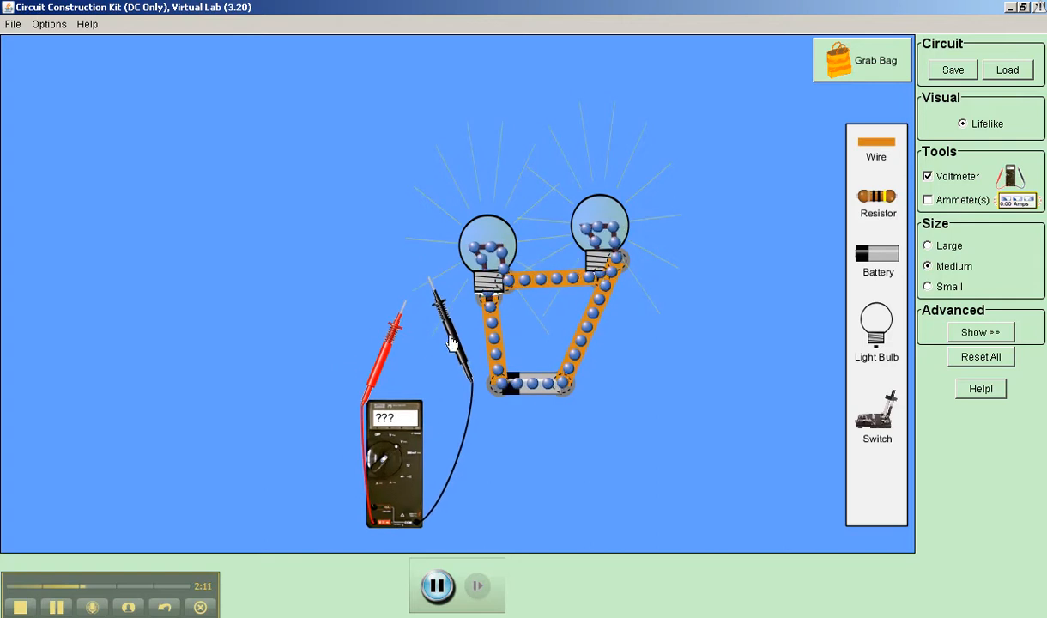
{"action": "left_click_drag", "start_coordinate": [452, 342], "coordinate": [531, 356]}
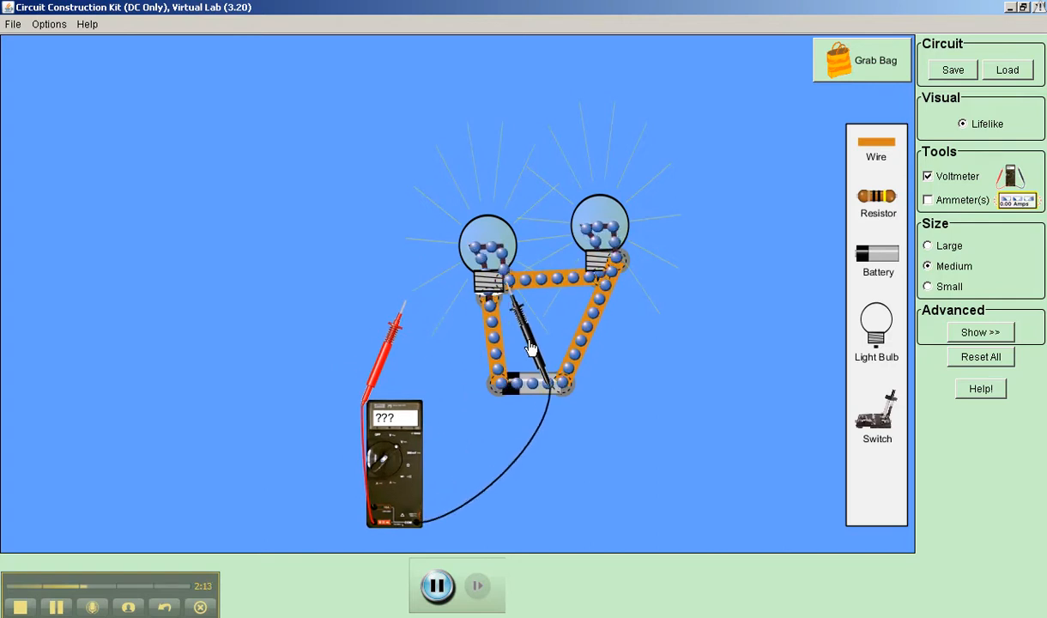
{"action": "left_click_drag", "start_coordinate": [386, 359], "coordinate": [469, 367]}
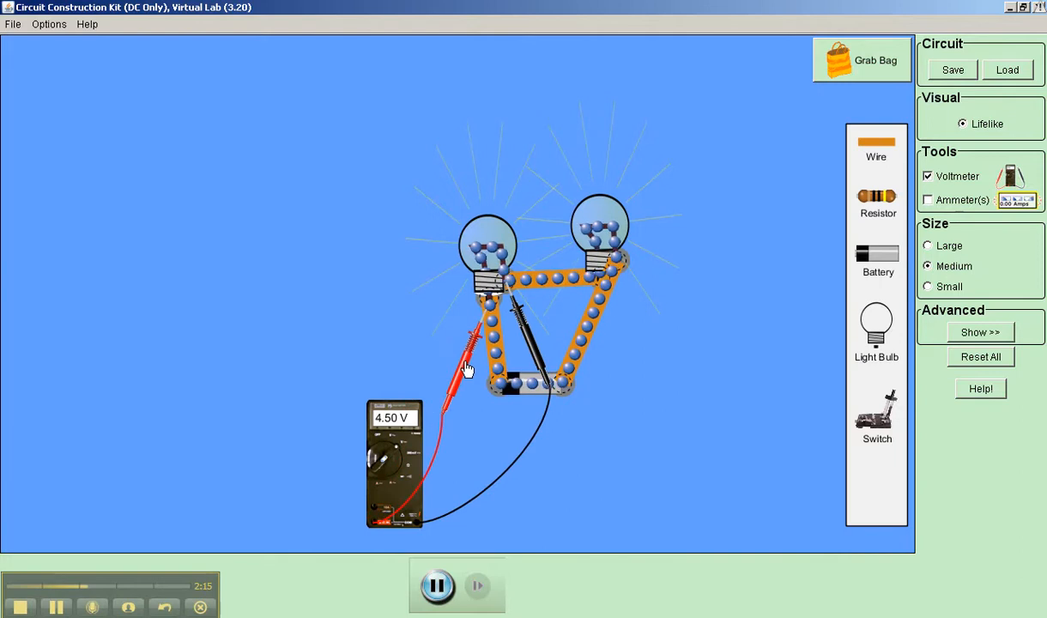
Measure the voltage across both bulbs together, across the battery, and along the left wire
{"action": "left_click_drag", "start_coordinate": [526, 326], "coordinate": [652, 313]}
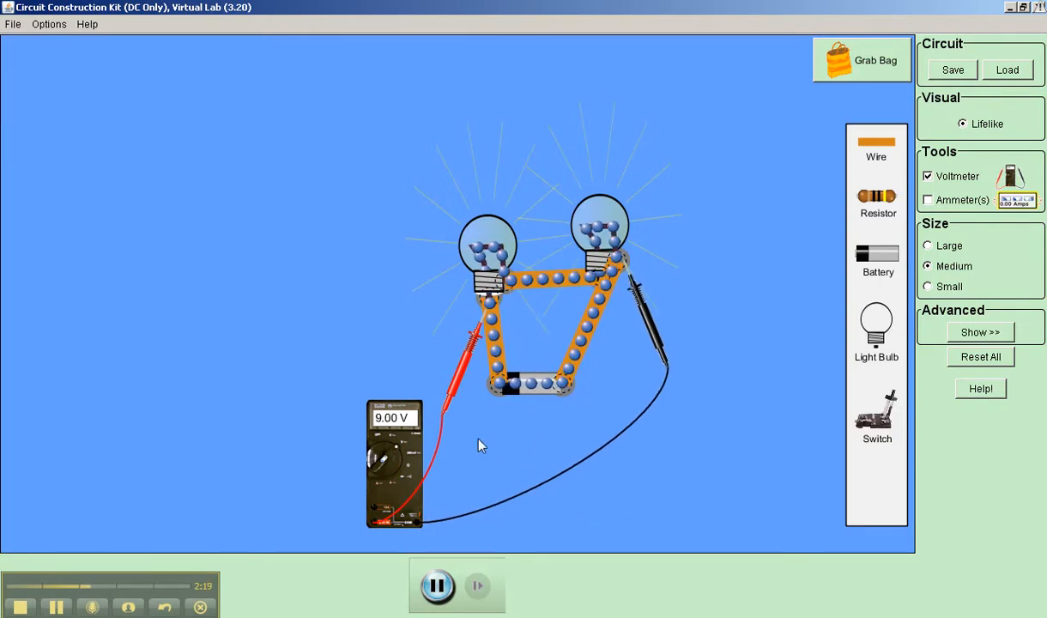
{"action": "left_click_drag", "start_coordinate": [452, 388], "coordinate": [466, 480]}
{"action": "left_click_drag", "start_coordinate": [638, 299], "coordinate": [589, 429]}
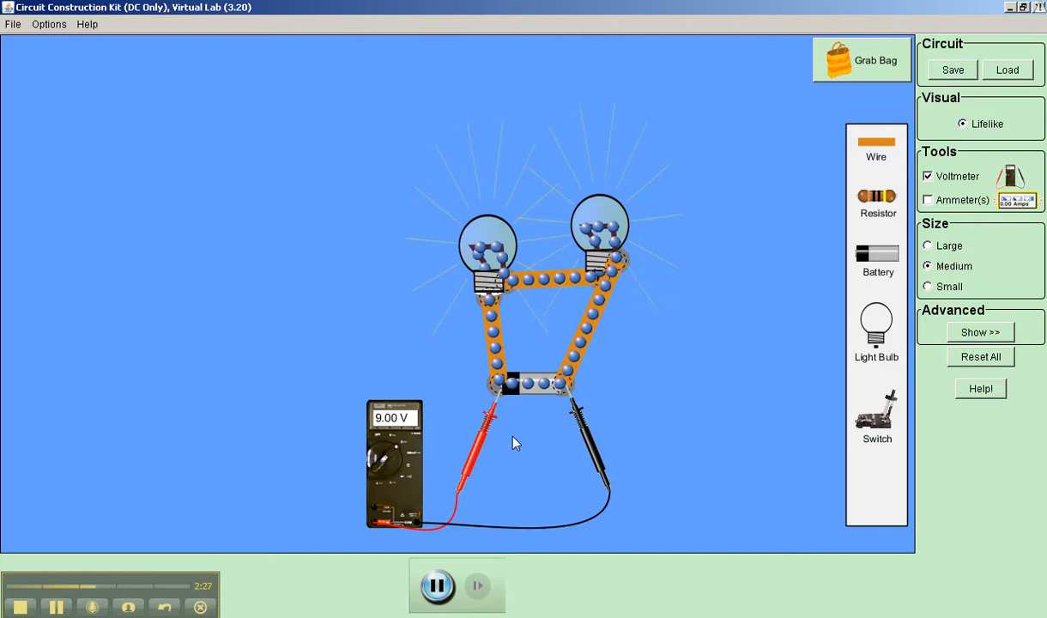
{"action": "left_click_drag", "start_coordinate": [477, 457], "coordinate": [464, 365]}
{"action": "left_click_drag", "start_coordinate": [578, 431], "coordinate": [516, 434]}
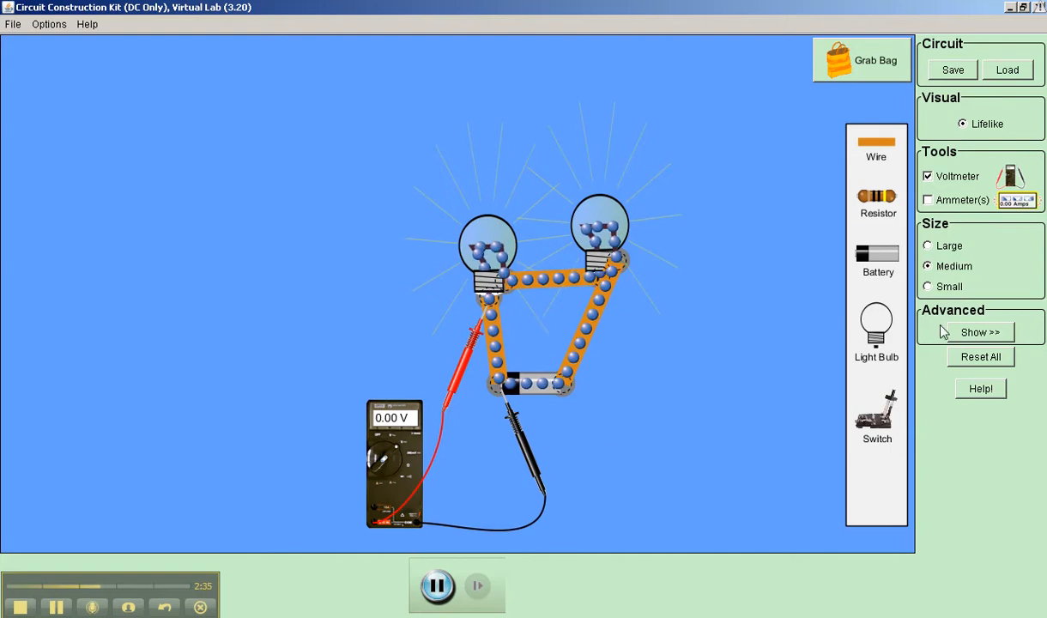
Show the advanced wire resistivity setting and return the black voltmeter probe to the left bulb's side contact
{"action": "left_click", "coordinate": [970, 332]}
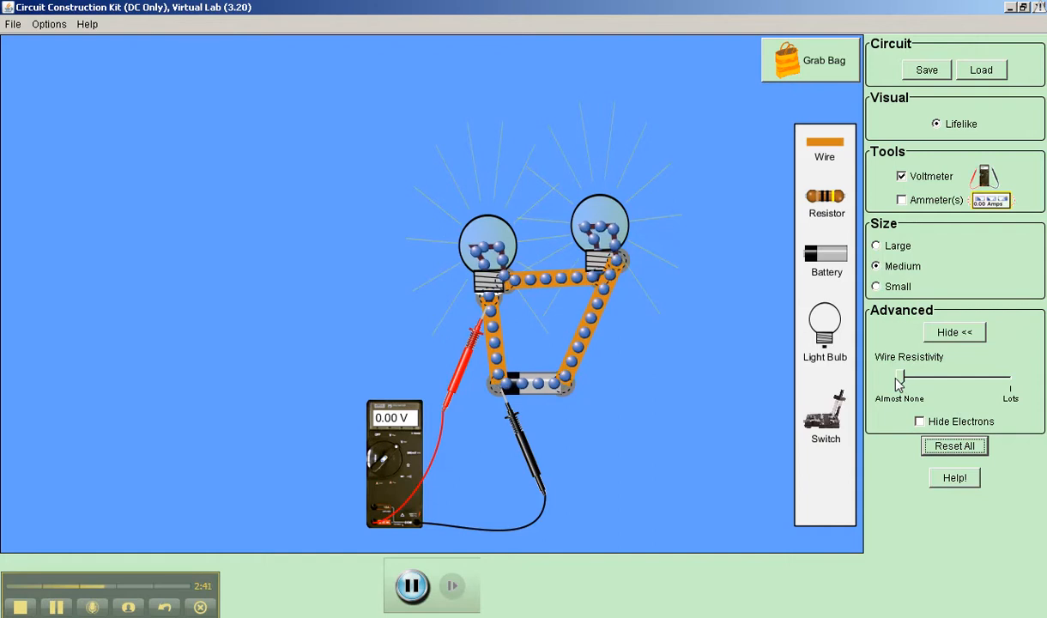
{"action": "mouse_move", "coordinate": [902, 385]}
{"action": "left_mouse_down"}
{"action": "mouse_move", "coordinate": [986, 382]}
{"action": "mouse_move", "coordinate": [901, 386]}
{"action": "left_mouse_up"}
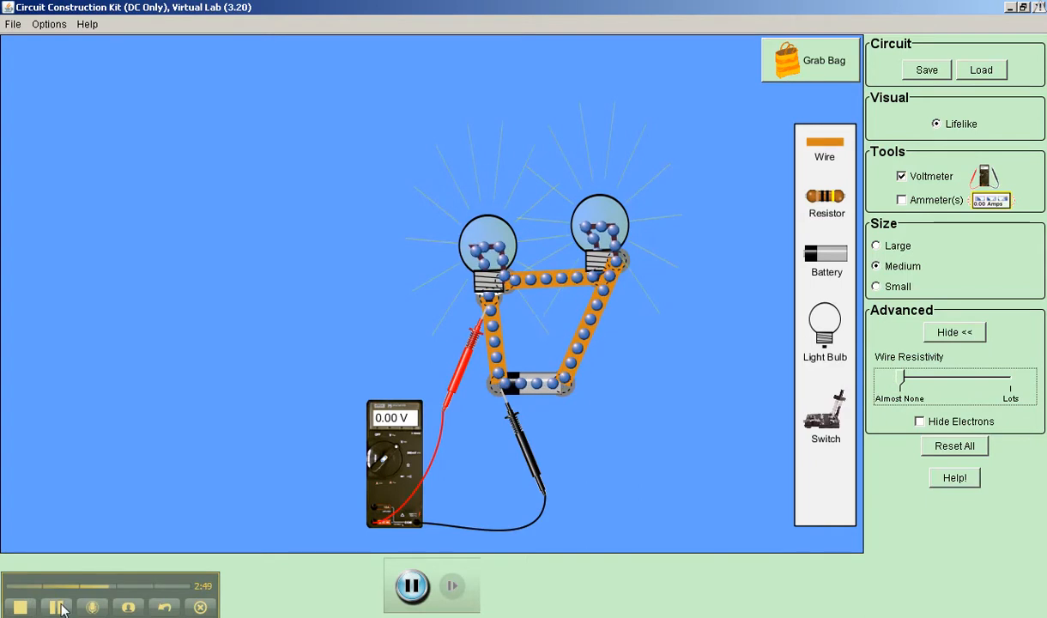
{"action": "left_click_drag", "start_coordinate": [527, 438], "coordinate": [527, 335]}
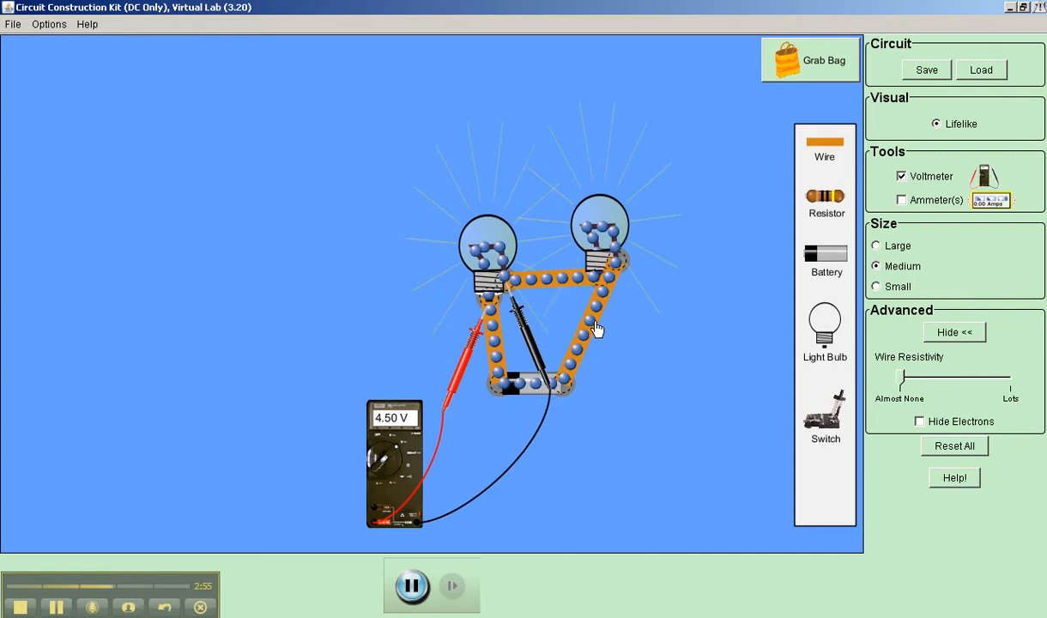
Replace the wire between the battery and the right bulb with an ammeter, and reposition it with the circuit closed
{"action": "key", "text": "Delete"}
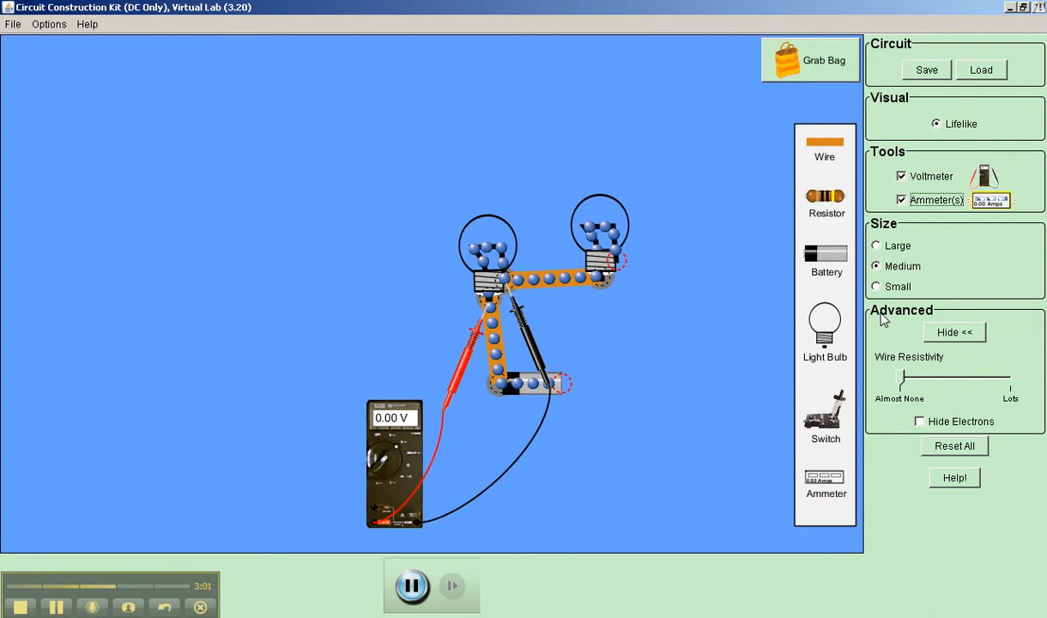
{"action": "left_click_drag", "start_coordinate": [821, 488], "coordinate": [645, 388]}
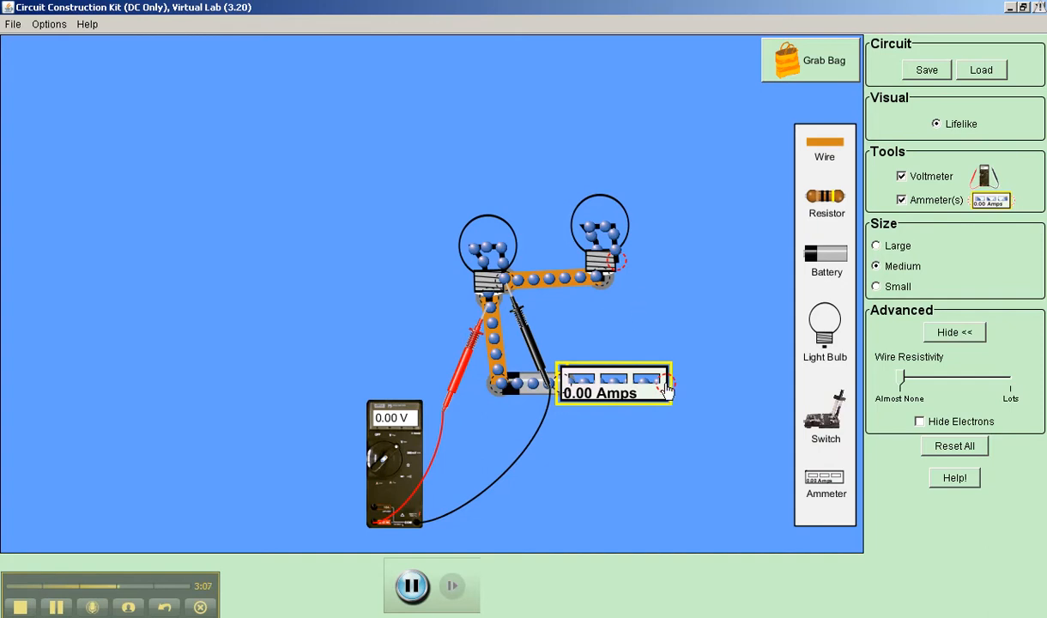
{"action": "left_click_drag", "start_coordinate": [673, 391], "coordinate": [630, 255]}
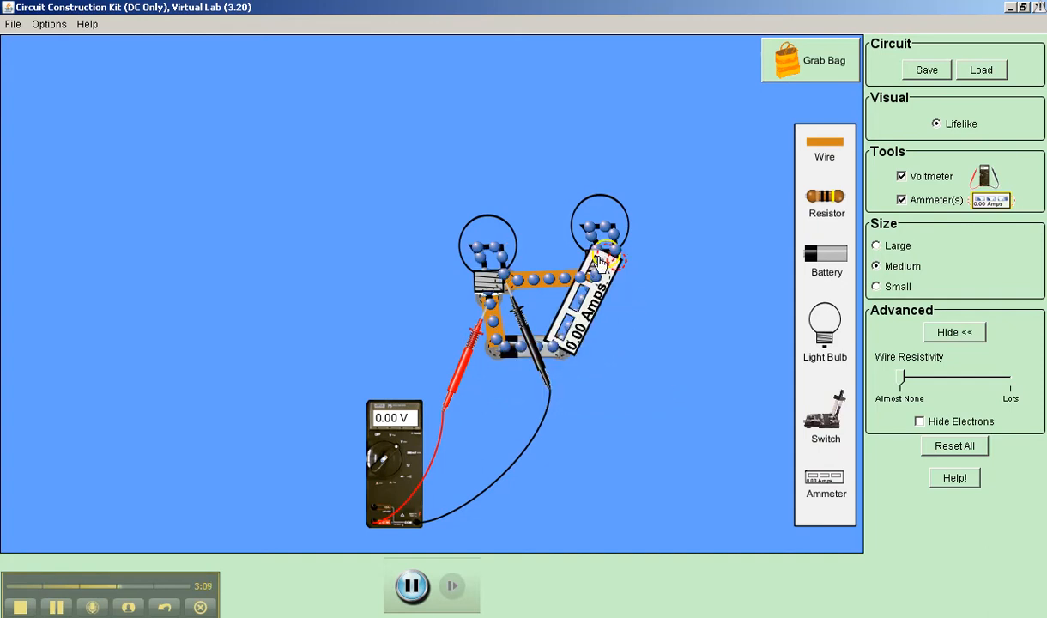
{"action": "left_click_drag", "start_coordinate": [568, 287], "coordinate": [595, 306]}
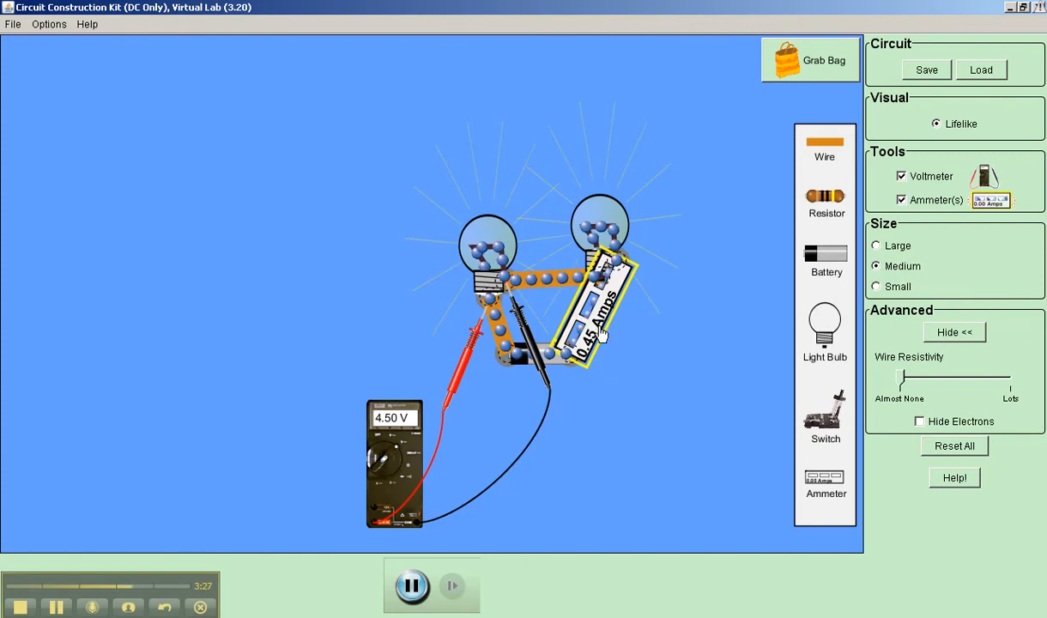
{"action": "left_click_drag", "start_coordinate": [603, 320], "coordinate": [627, 356]}
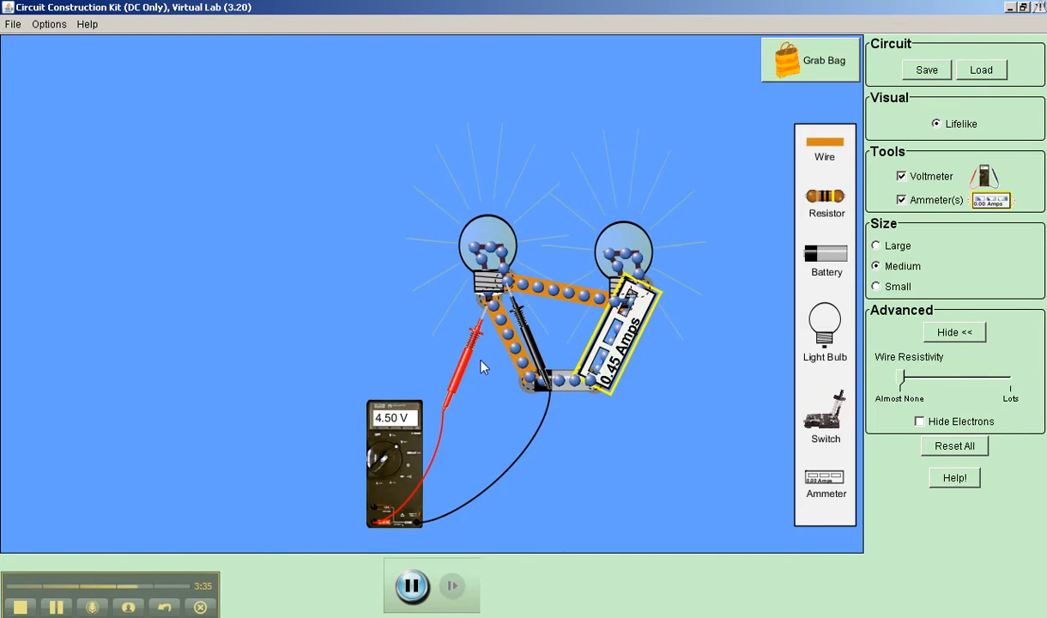
Open the Grab Bag of everyday items
{"action": "left_click", "coordinate": [815, 82]}
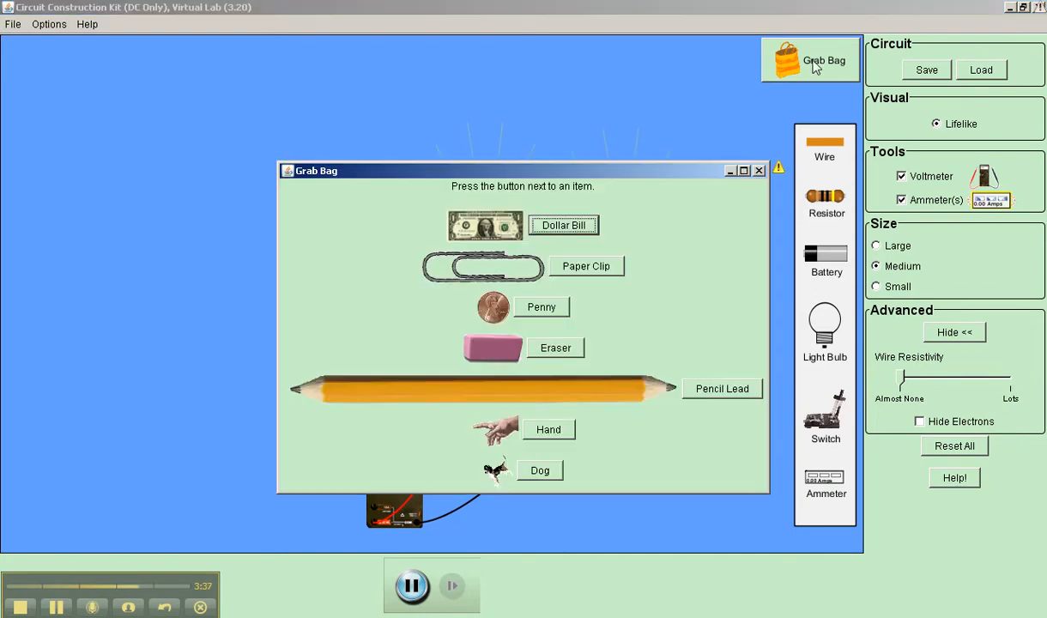